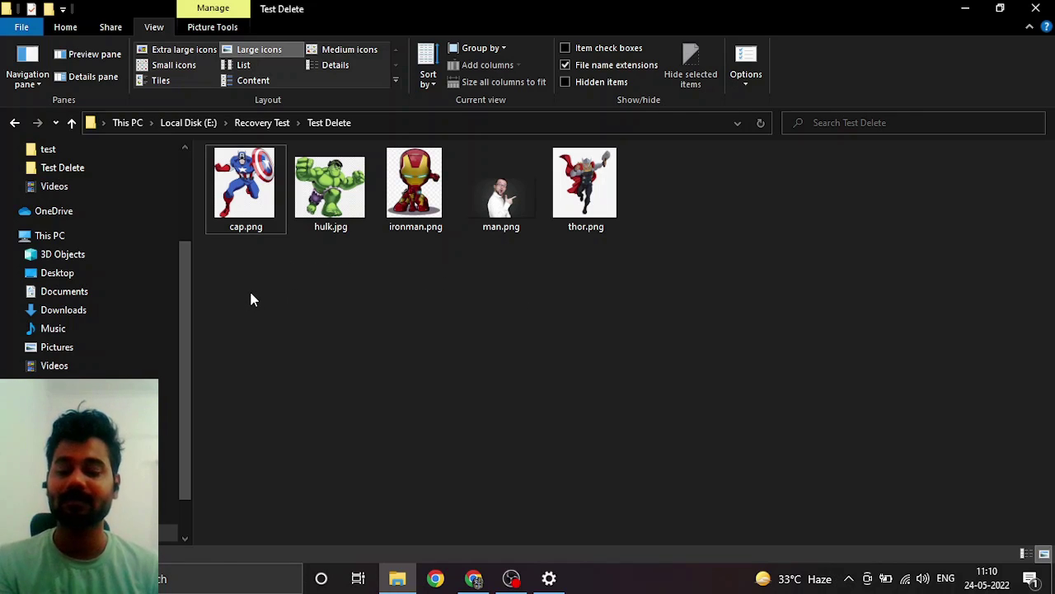
# Step: Permanently delete all five images from the Test Delete folder and minimize its window
pyautogui.hotkey('ctrl', 'a')
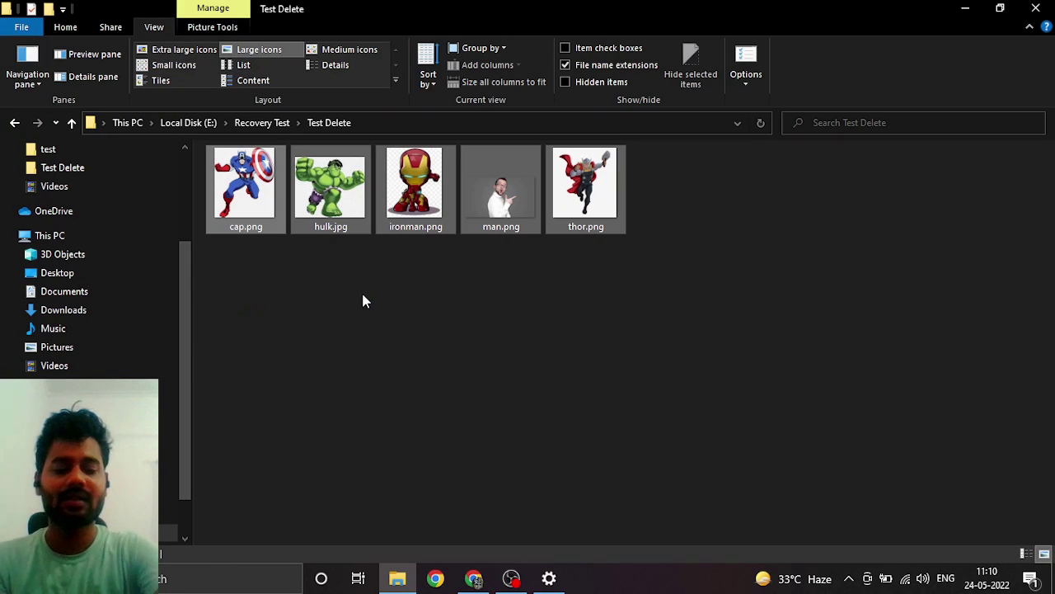
pyautogui.hotkey('shift', 'Delete')
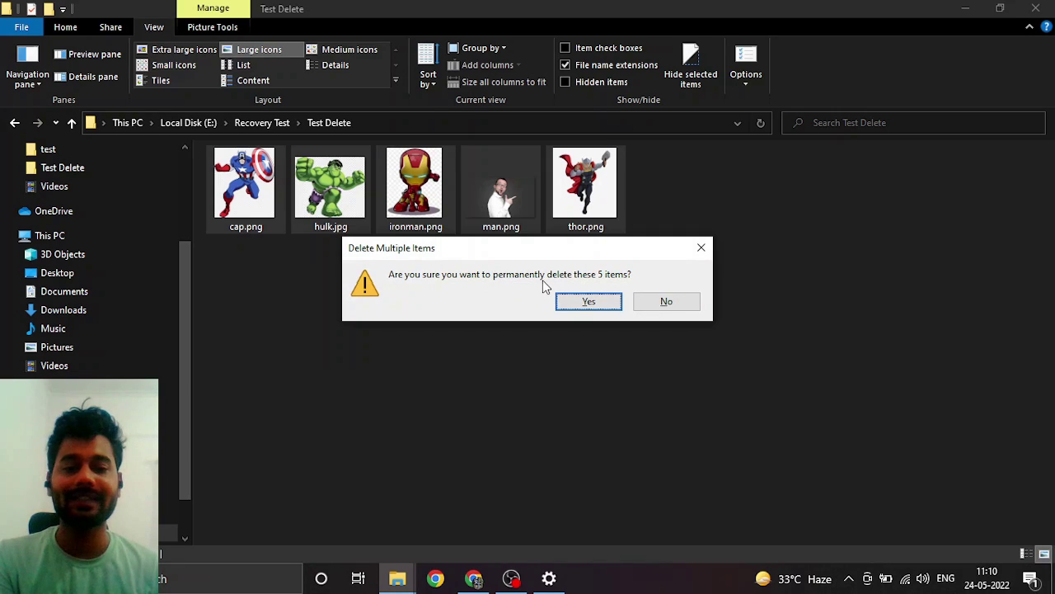
pyautogui.click(602, 300)
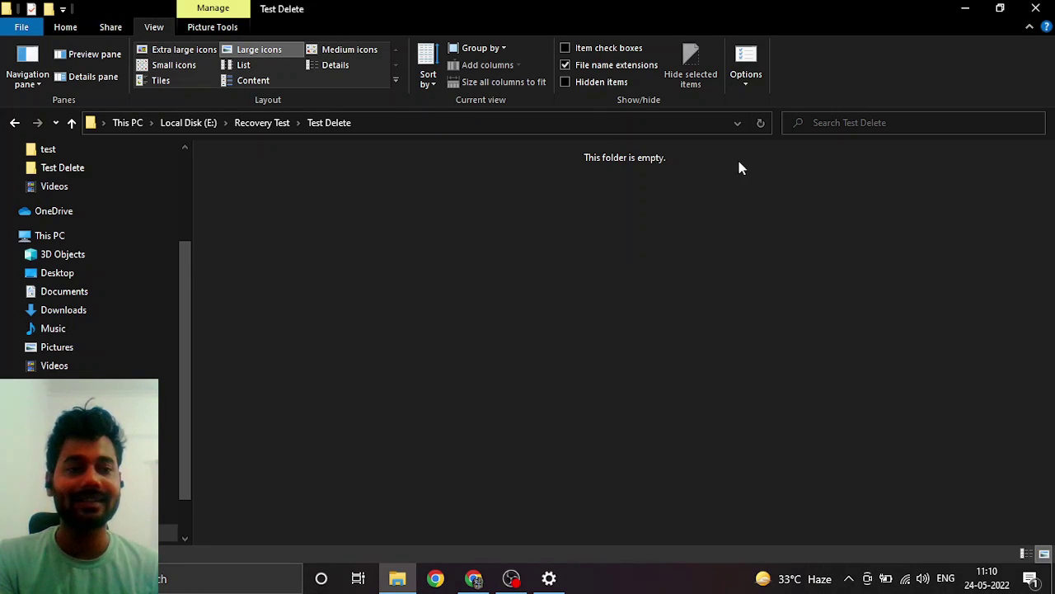
pyautogui.click(960, 11)
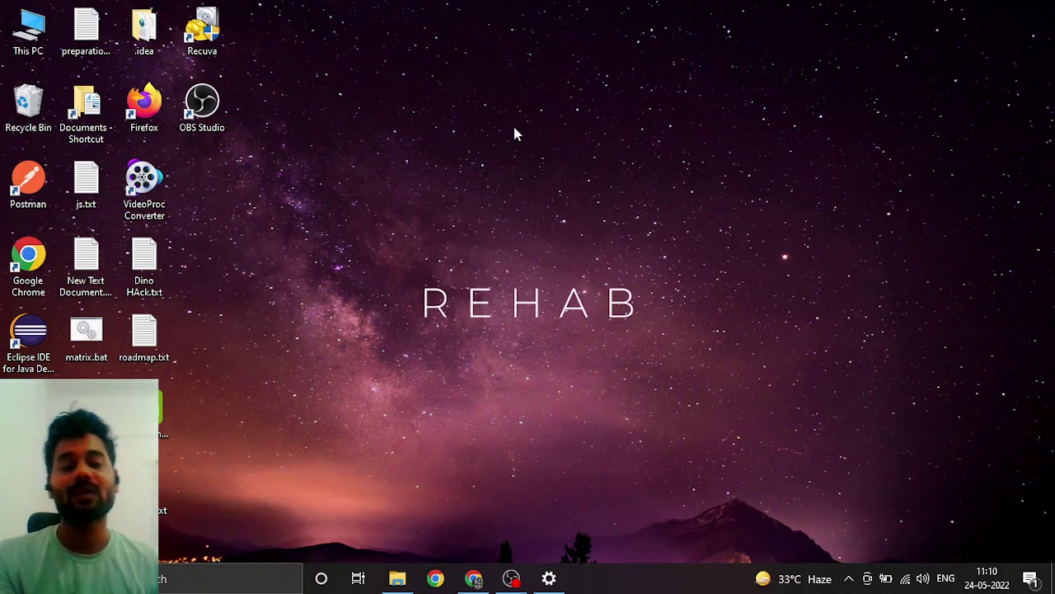
# Step: Switch to Chrome and examine the Stellar free data recovery page with the support chat collapsed
pyautogui.click(198, 51)
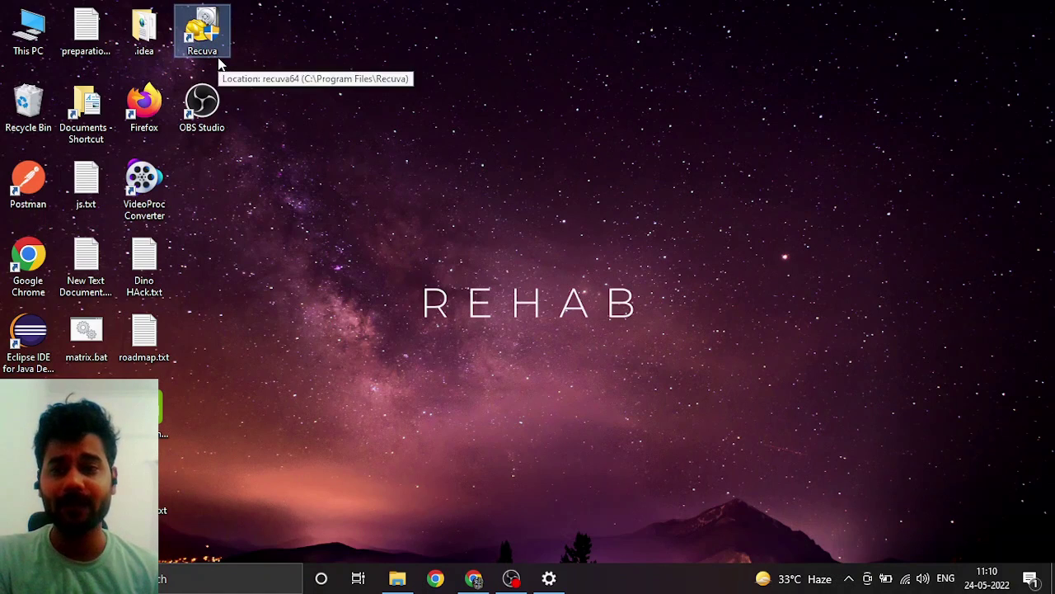
pyautogui.click(435, 578)
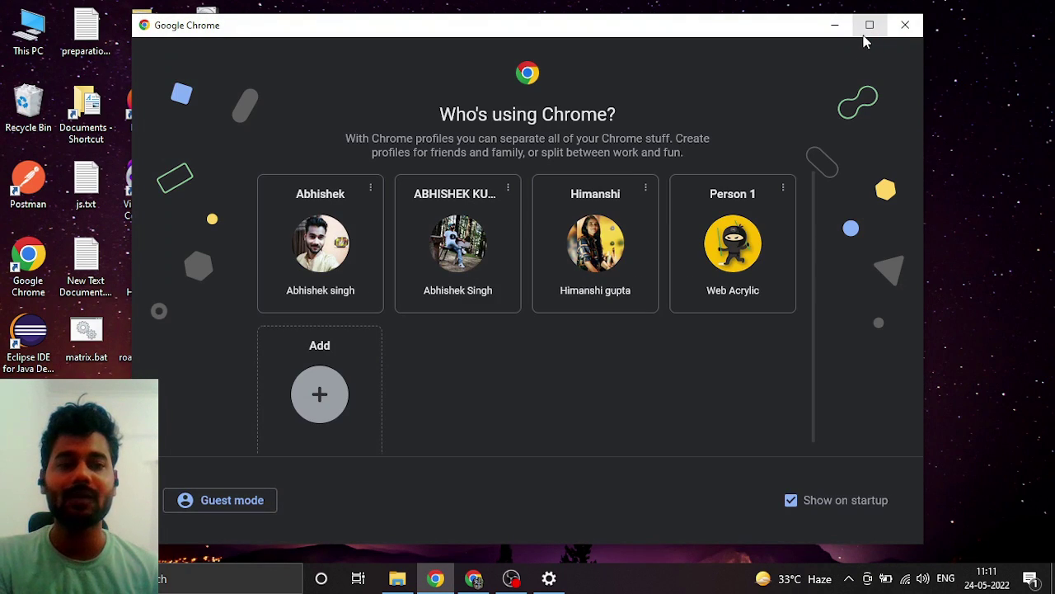
pyautogui.click(904, 24)
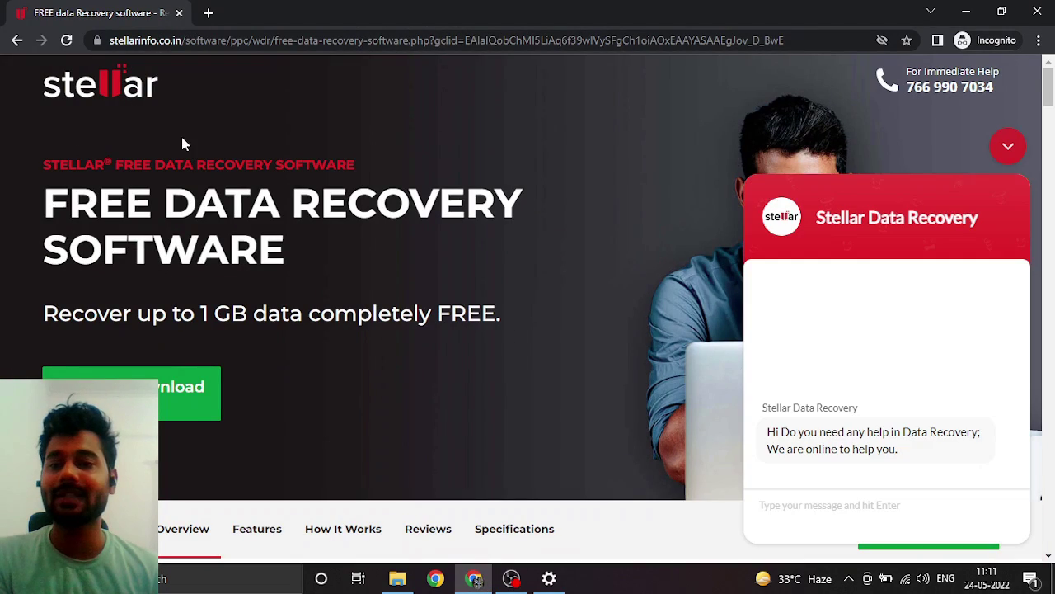
pyautogui.click(1003, 160)
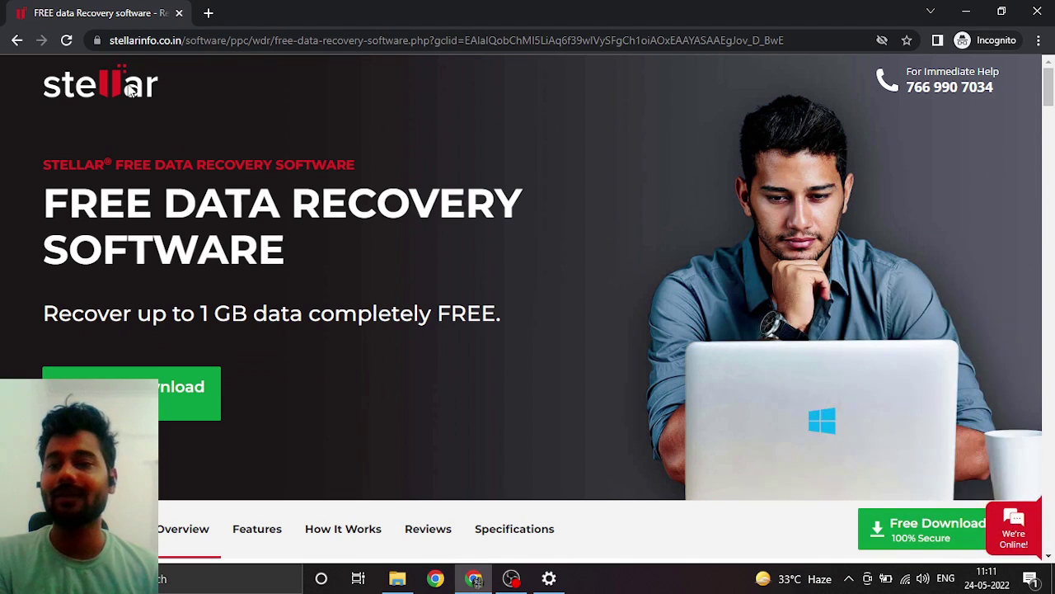
pyautogui.scroll(-5, 122, 226)
pyautogui.scroll(4, 107, 349)
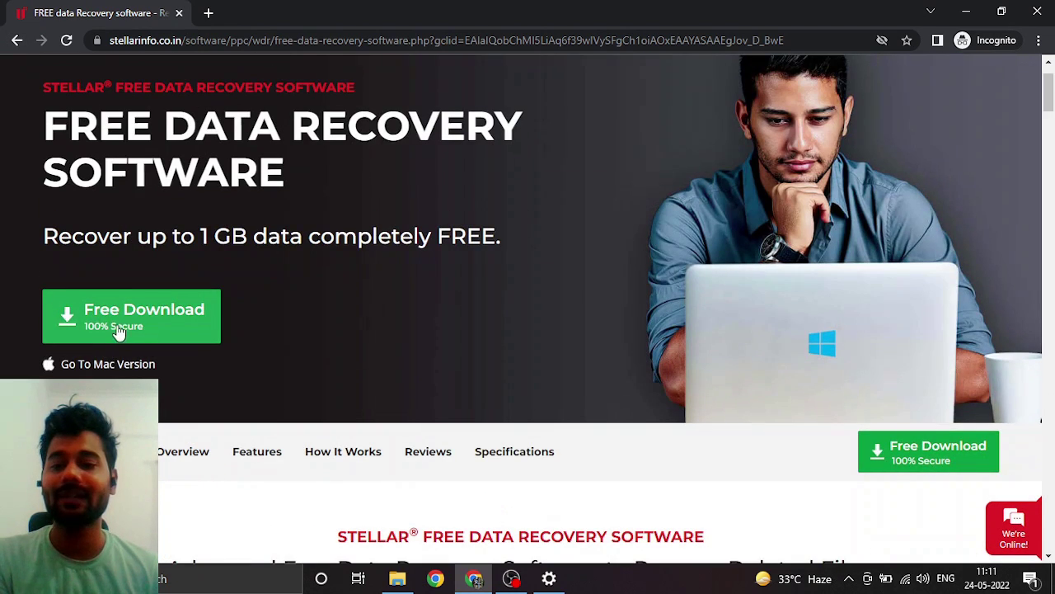
pyautogui.scroll(1, 141, 330)
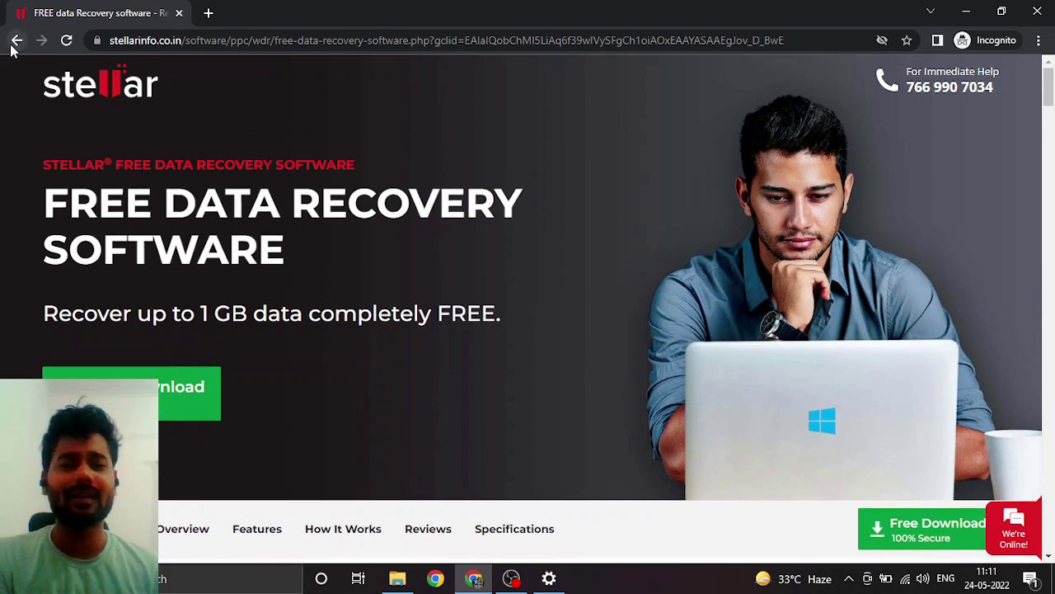
# Step: Go back to the Google results for "recuva" and open the "Recuva - Free Download" result
pyautogui.click(16, 41)
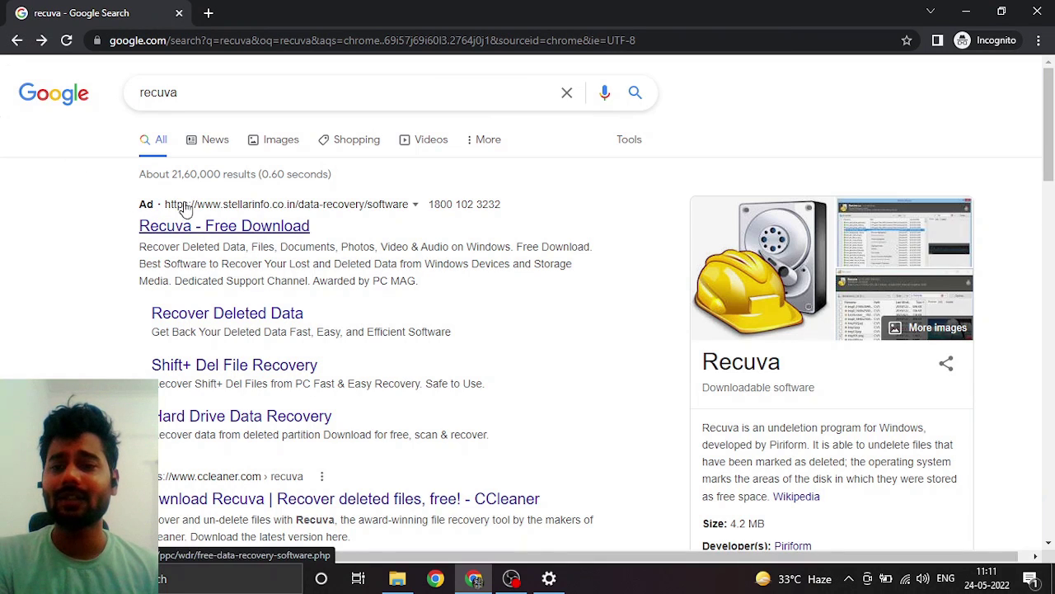
pyautogui.moveTo(195, 96); pyautogui.dragTo(70, 206)
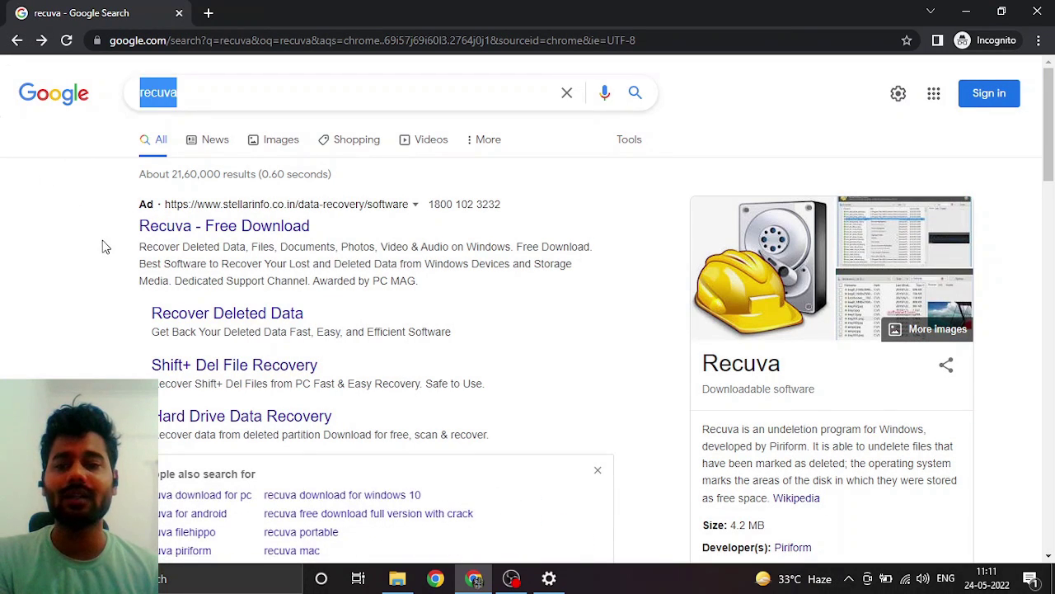
pyautogui.click(210, 236)
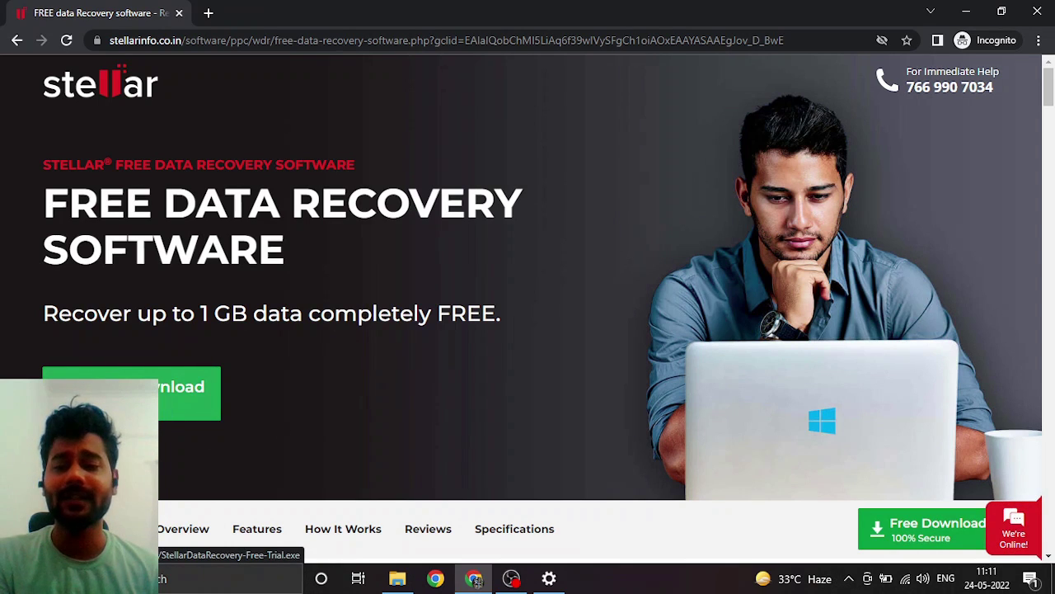
# Step: Switch to Recuva and choose Pictures in its wizard as the type of files to recover
pyautogui.click(966, 14)
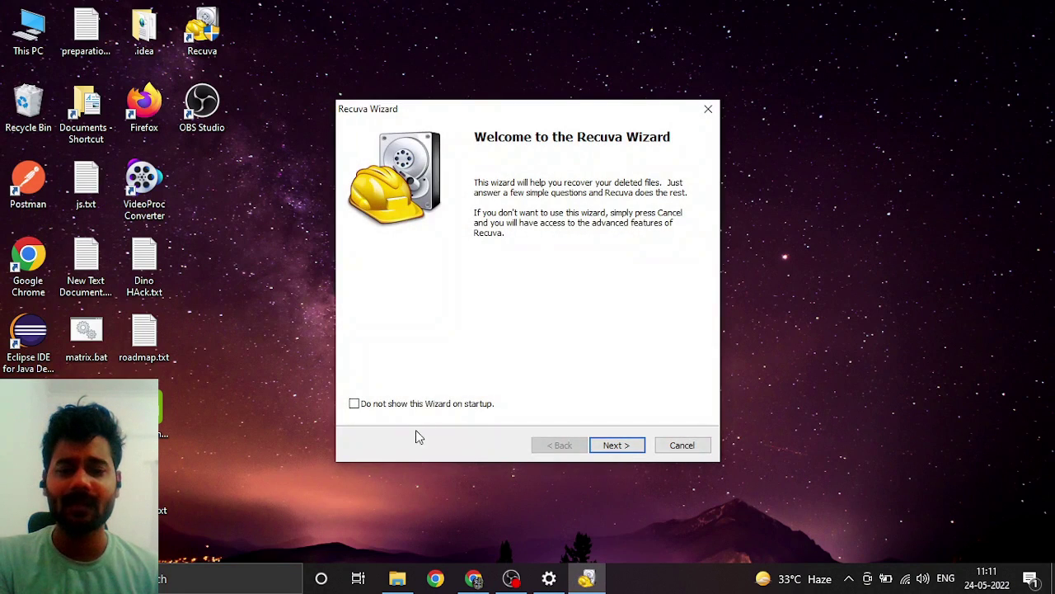
pyautogui.click(616, 445)
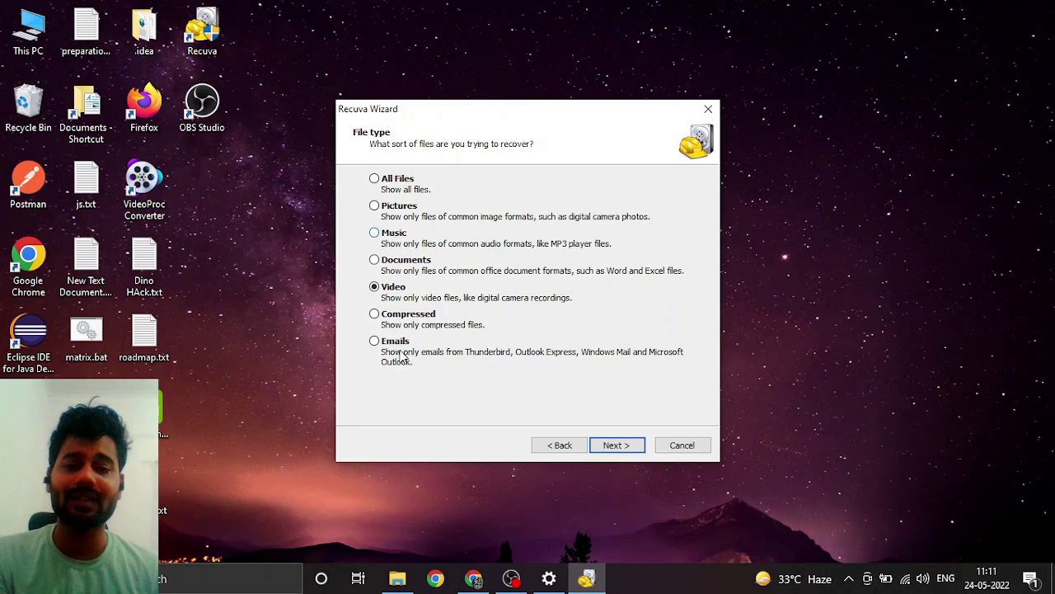
pyautogui.click(391, 212)
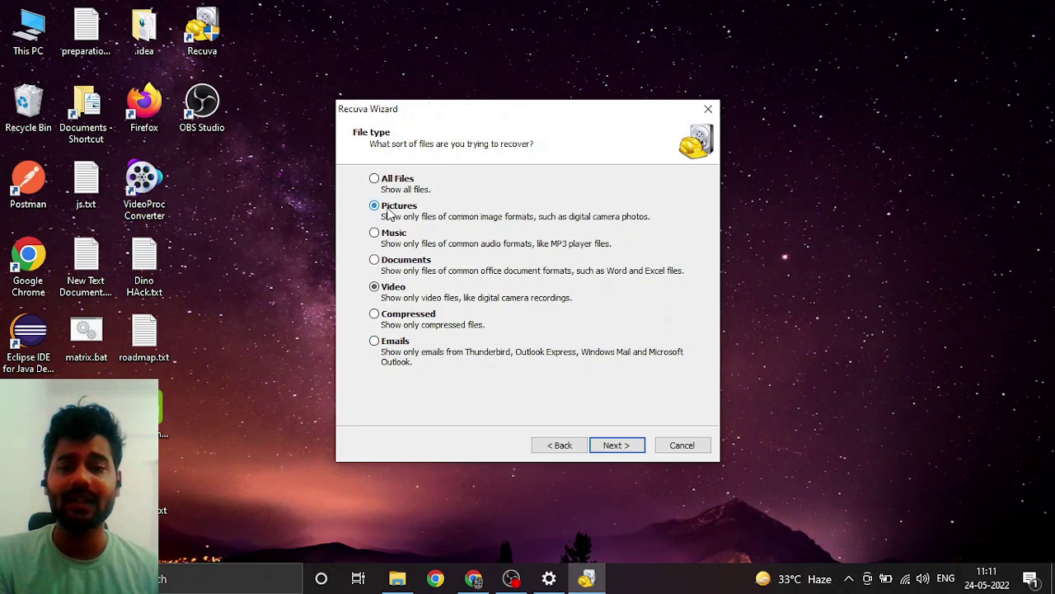
pyautogui.click(630, 448)
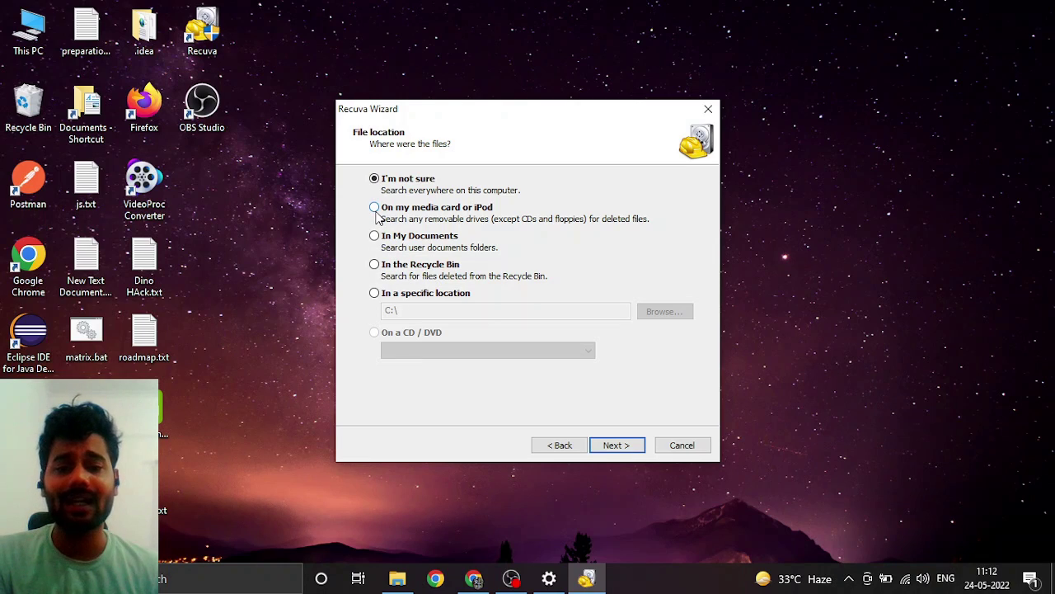
# Step: Set the wizard's file location to the specific folder E:\Recovery Test\Test Delete, copying the path from File Explorer
pyautogui.click(376, 293)
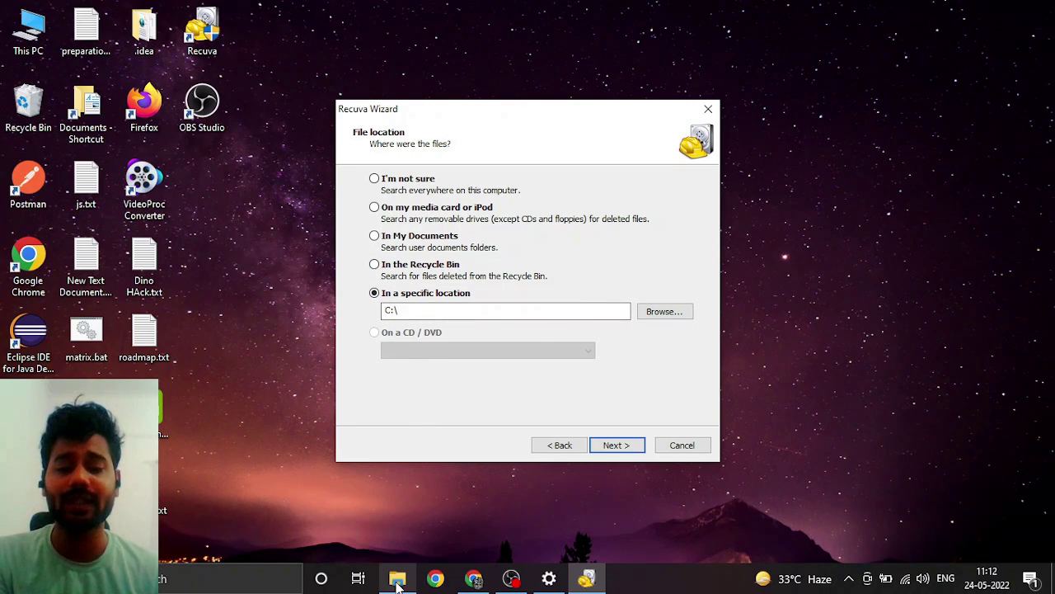
pyautogui.moveTo(397, 578)
pyautogui.click(384, 529)
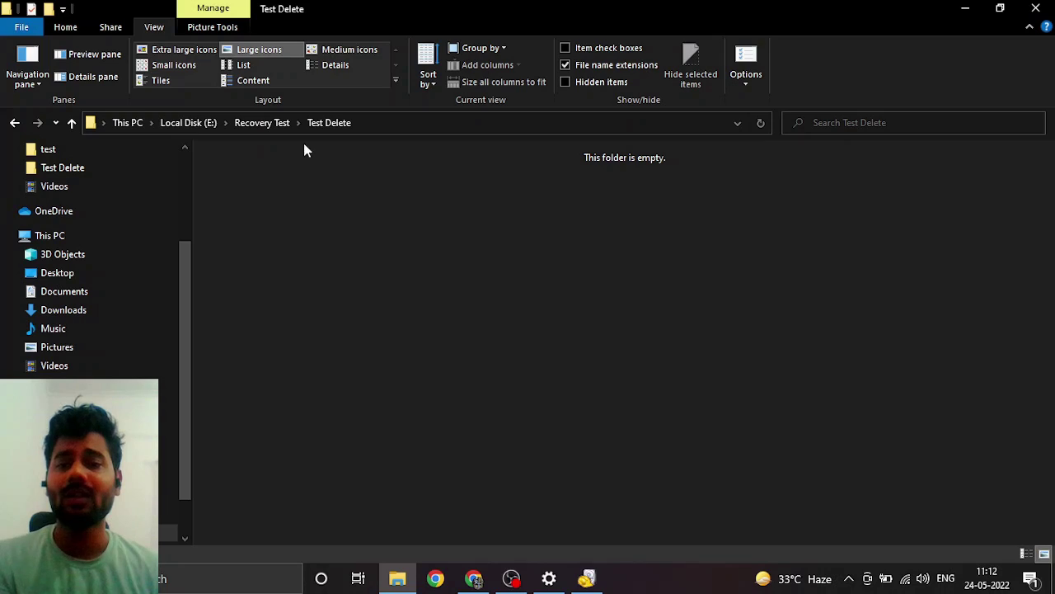
pyautogui.click(372, 126)
pyautogui.hotkey('ctrl', 'c')
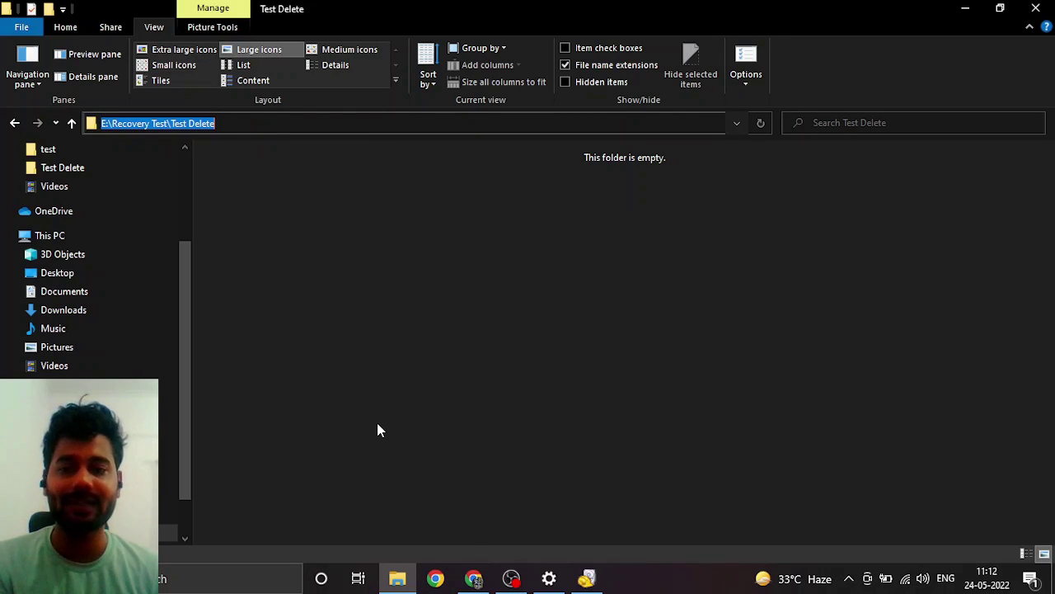
pyautogui.moveTo(590, 582)
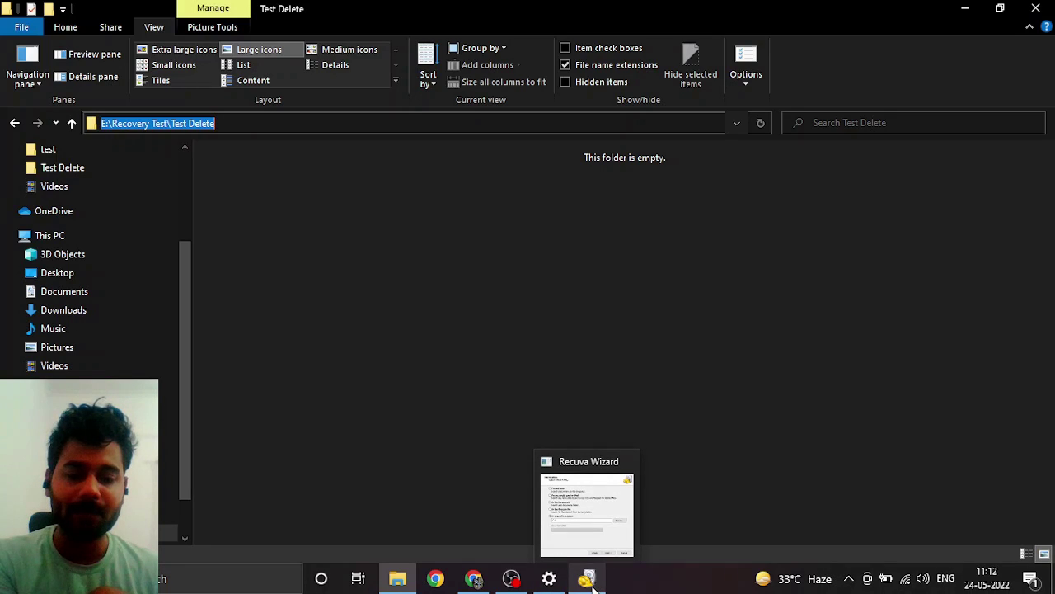
pyautogui.click(579, 517)
pyautogui.hotkey('ctrl', 'a')
pyautogui.hotkey('ctrl', 'v')
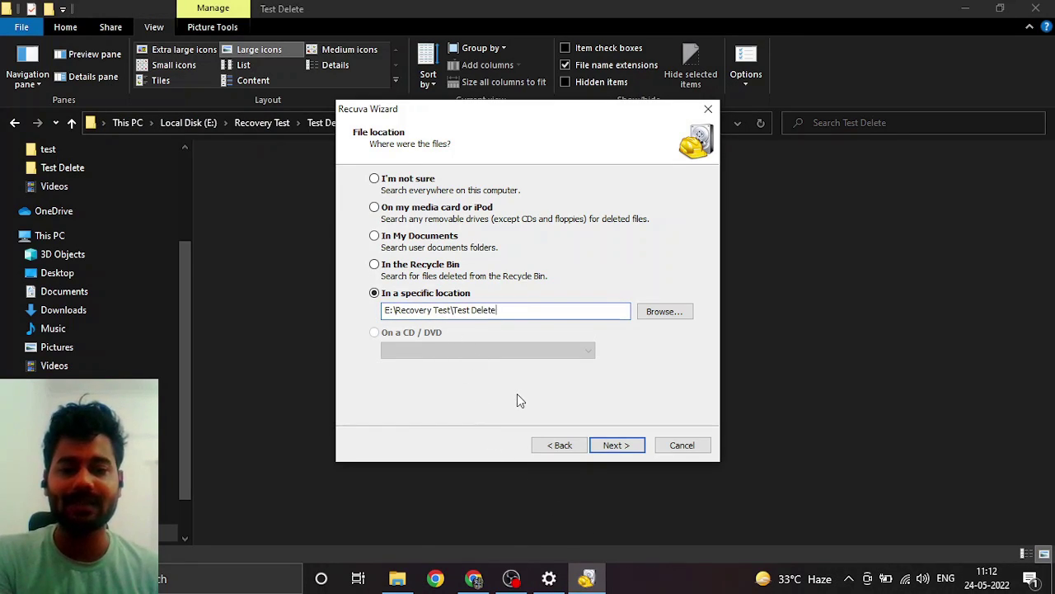
# Step: Run the search for deleted files with Deep Scan enabled and stop it before it completes
pyautogui.click(614, 446)
pyautogui.click(506, 311)
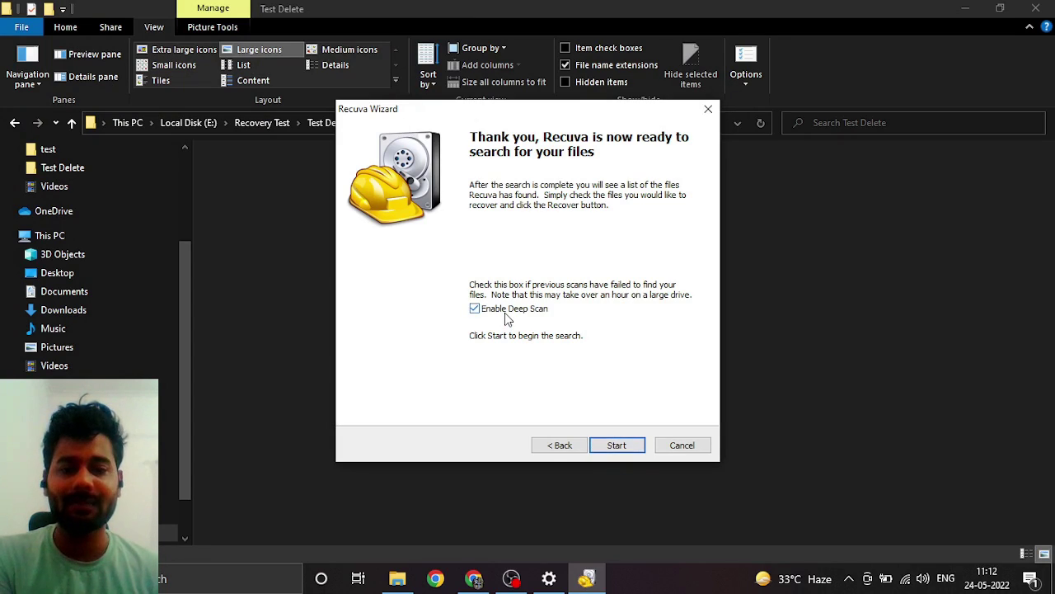
pyautogui.click(615, 446)
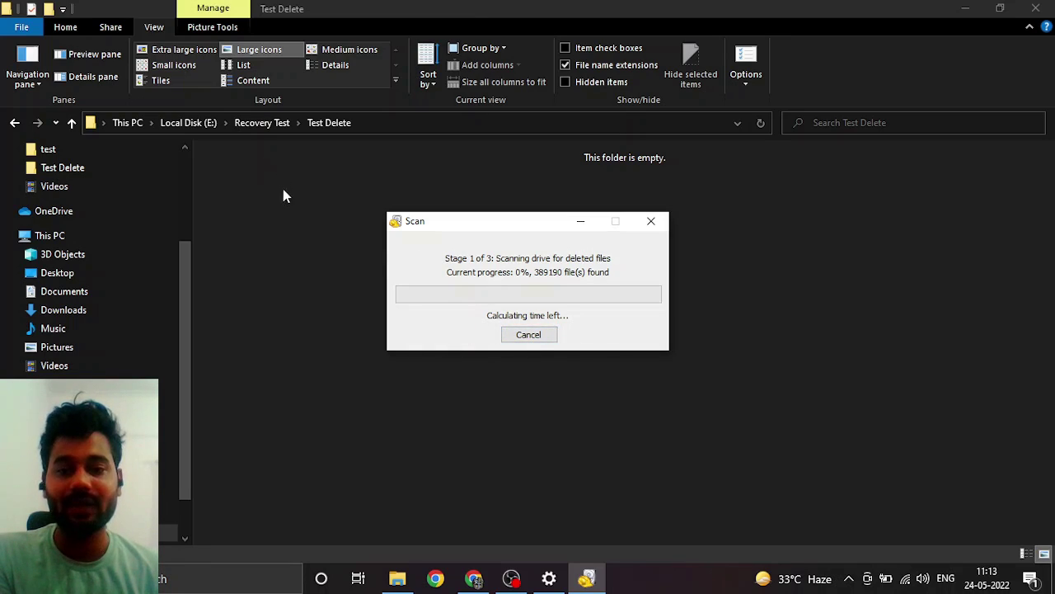
pyautogui.click(527, 335)
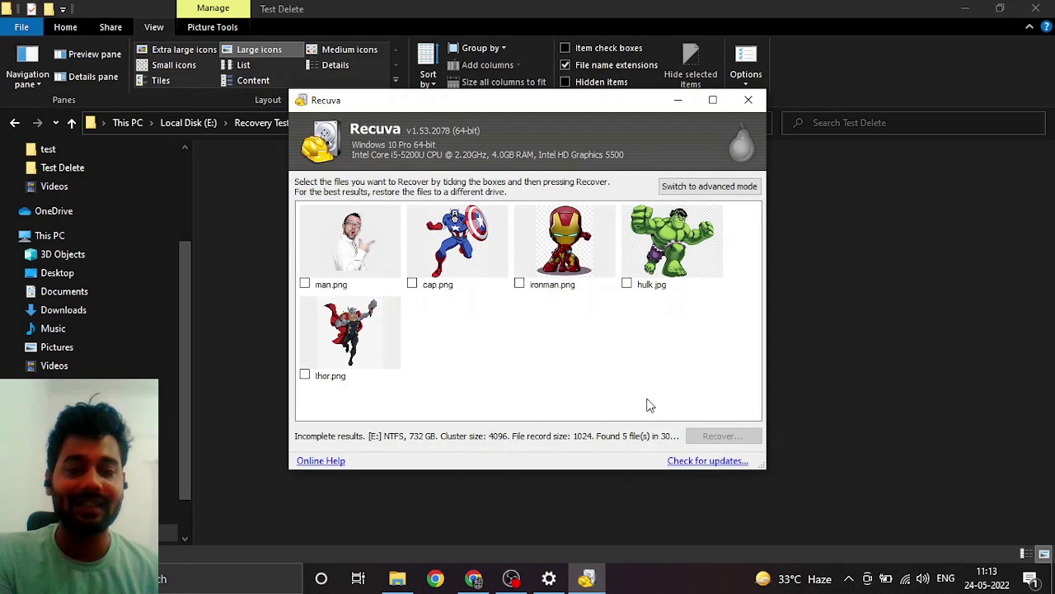
# Step: Mark man.png, cap.png and ironman.png for recovery in the scan results
pyautogui.click(340, 278)
pyautogui.click(363, 325)
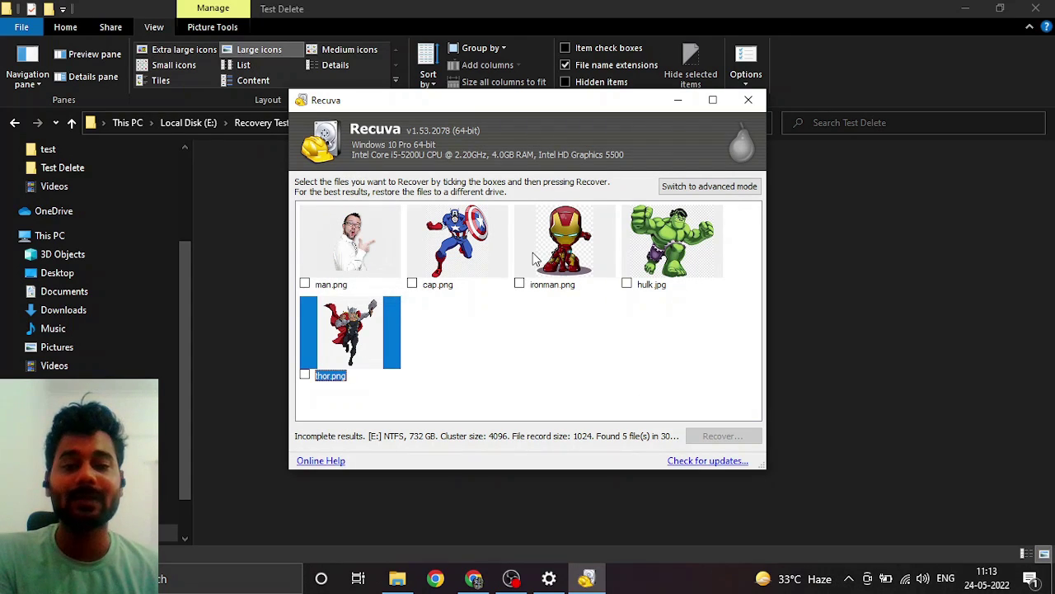
pyautogui.click(467, 347)
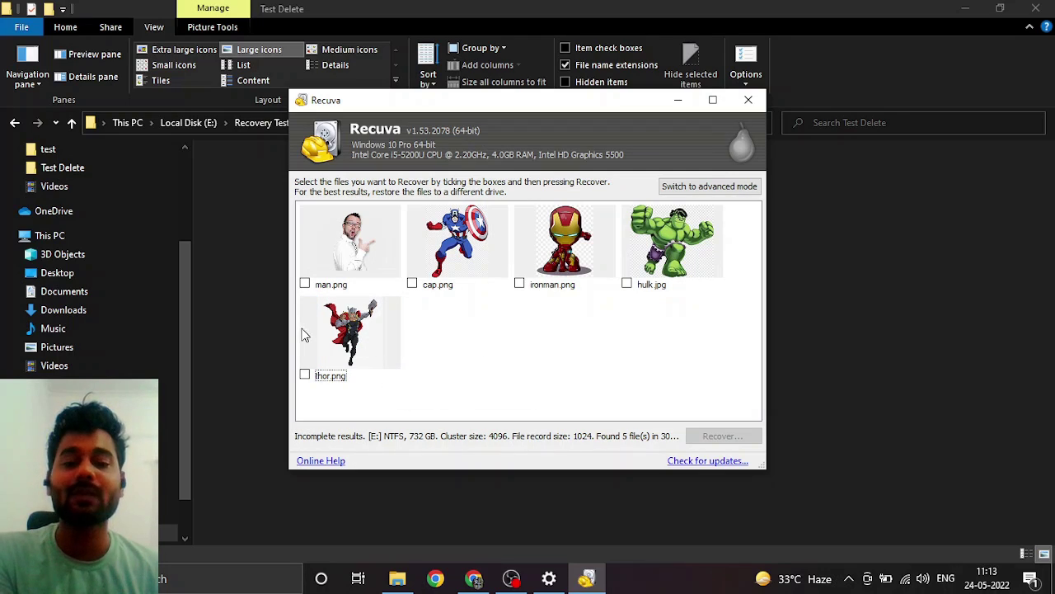
pyautogui.click(304, 283)
pyautogui.click(309, 366)
pyautogui.click(411, 284)
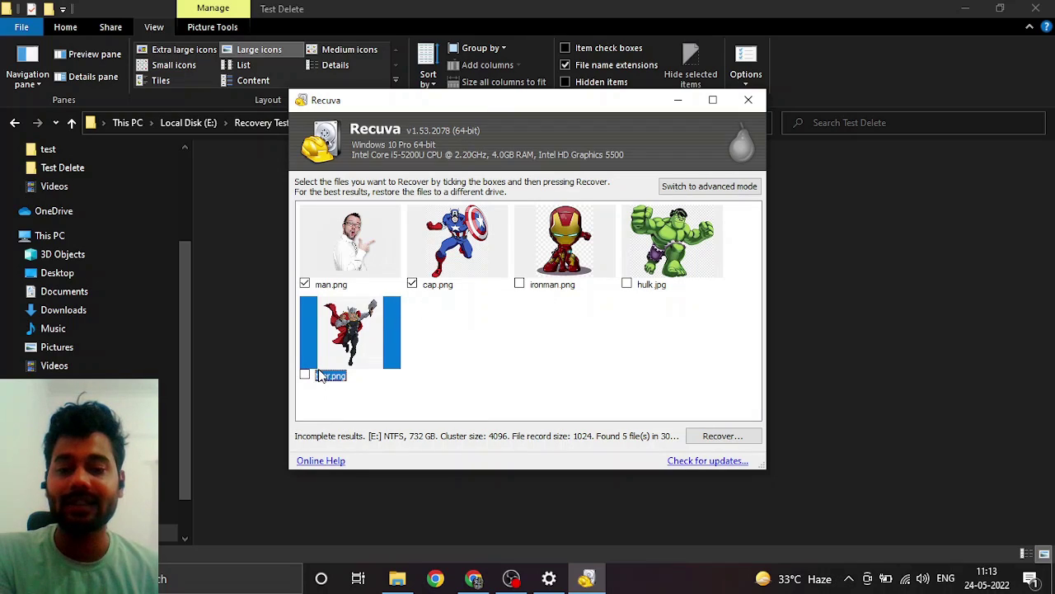
pyautogui.click(519, 283)
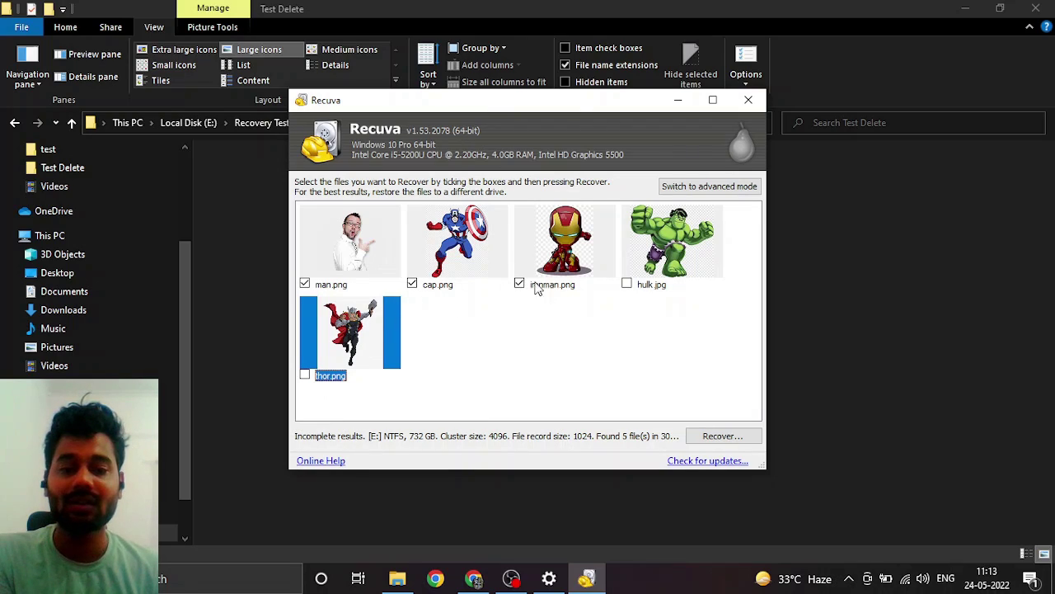
# Step: Mark the remaining files thor.png and hulk.jpg for recovery as well
pyautogui.click(632, 289)
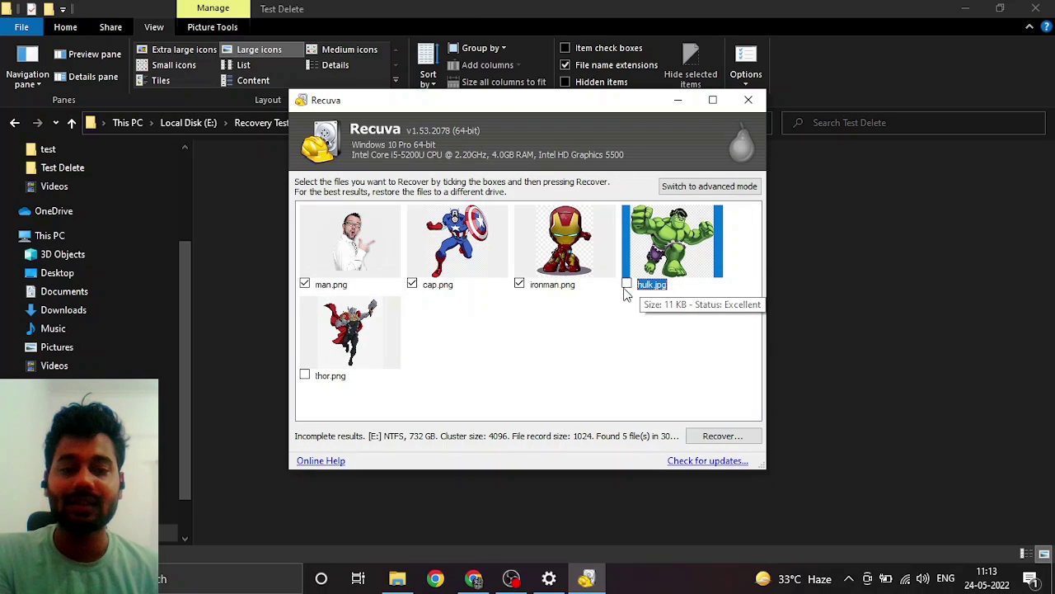
pyautogui.click(582, 352)
pyautogui.click(630, 289)
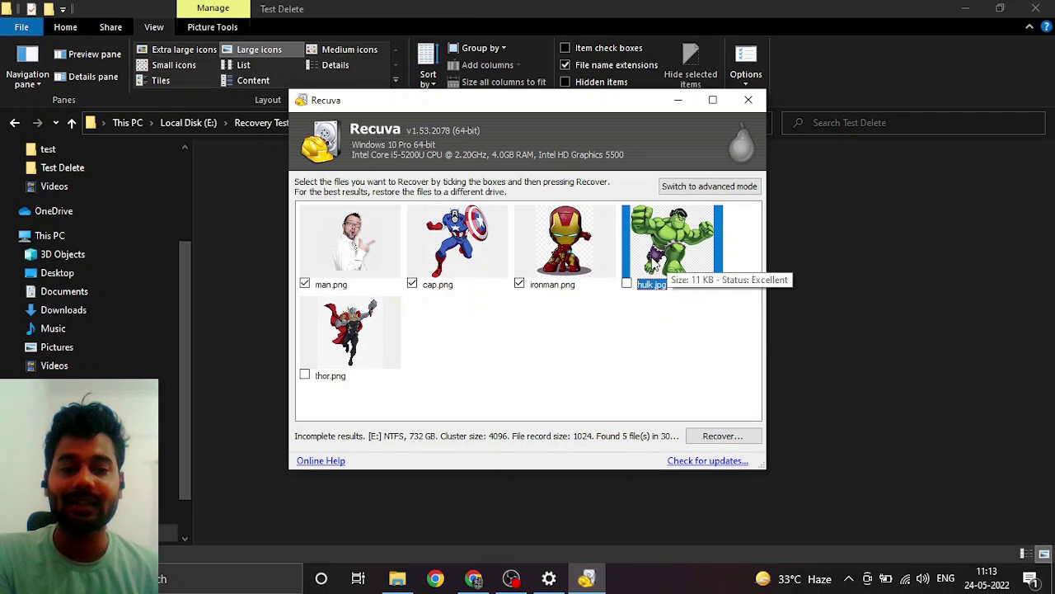
pyautogui.rightClick(624, 330)
pyautogui.click(637, 247)
pyautogui.click(306, 367)
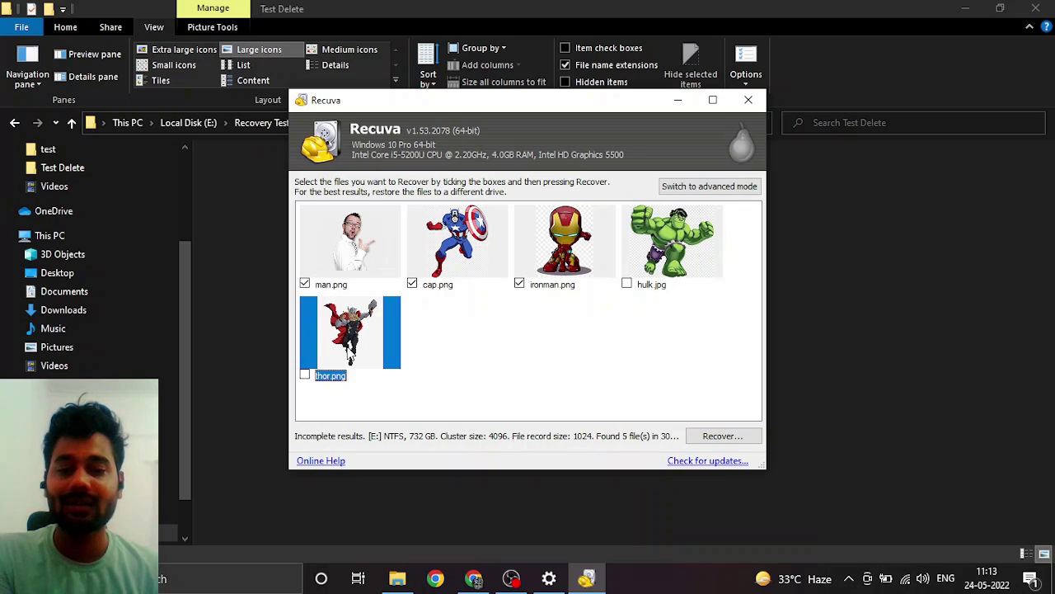
pyautogui.click(647, 288)
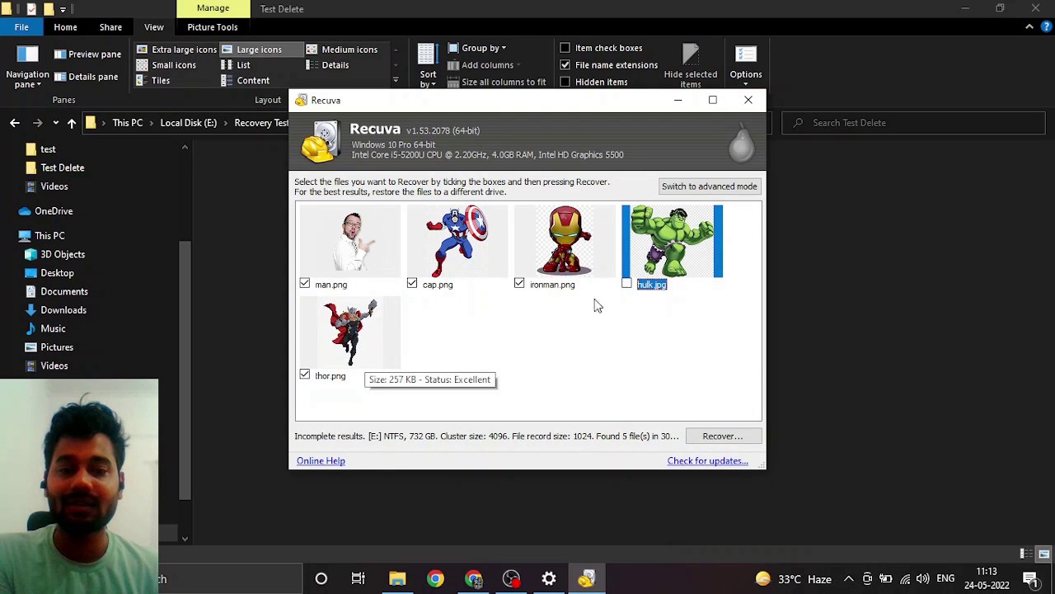
pyautogui.click(576, 252)
pyautogui.click(643, 276)
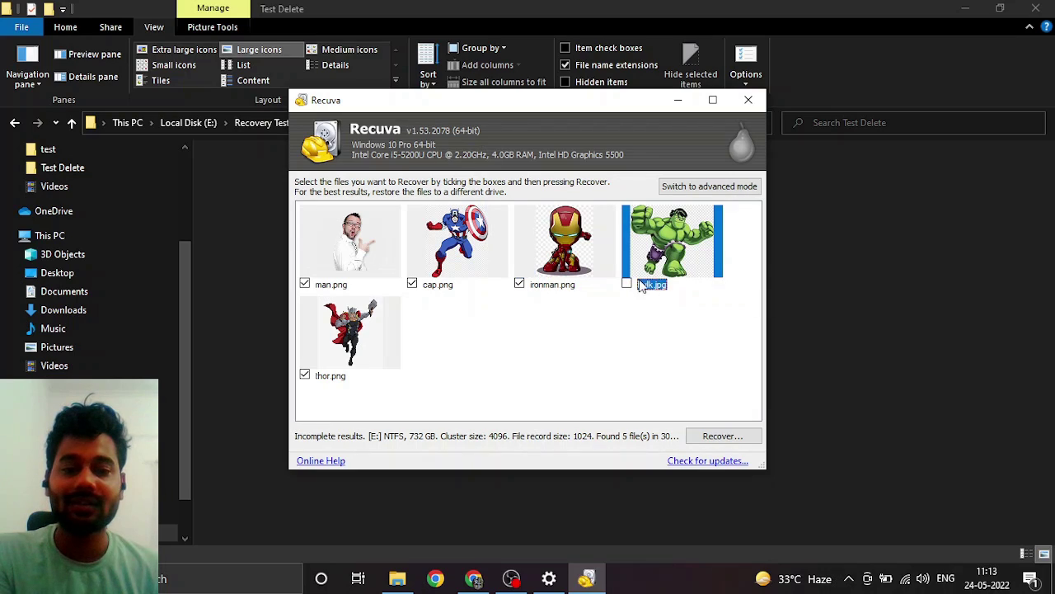
pyautogui.click(527, 276)
pyautogui.click(627, 284)
pyautogui.click(602, 343)
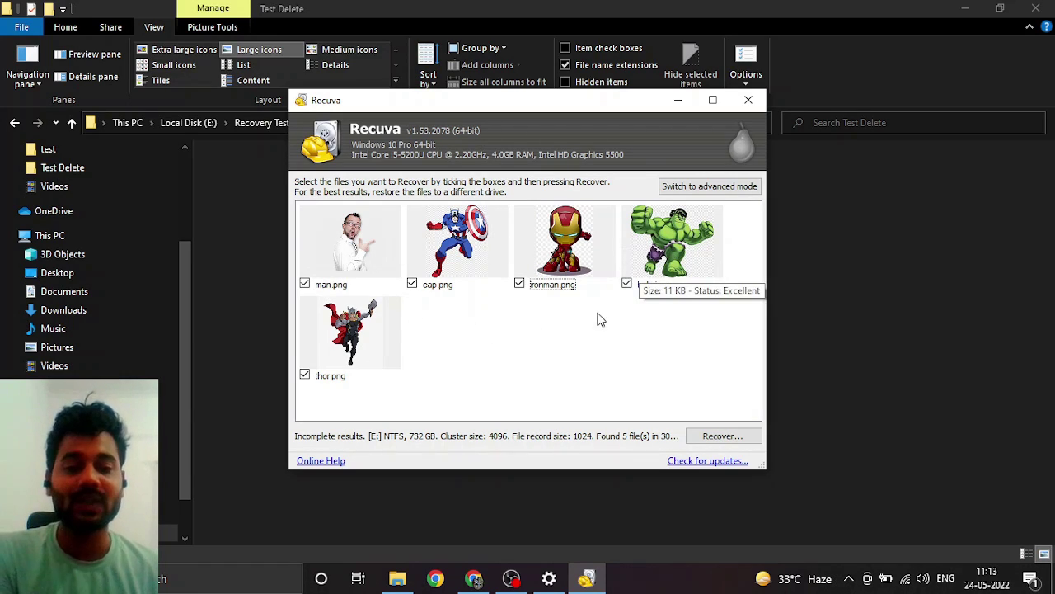
# Step: Start recovering the marked files and select Recovery Test\Test Delete on Local Disk (E:) as the recovery location
pyautogui.click(722, 436)
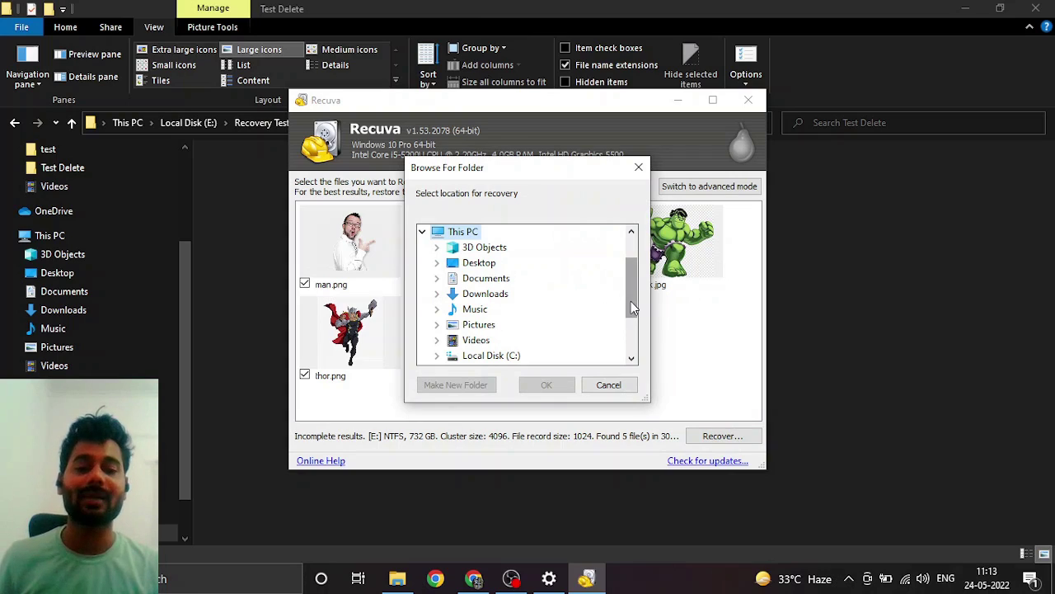
pyautogui.scroll(-2, 631, 300)
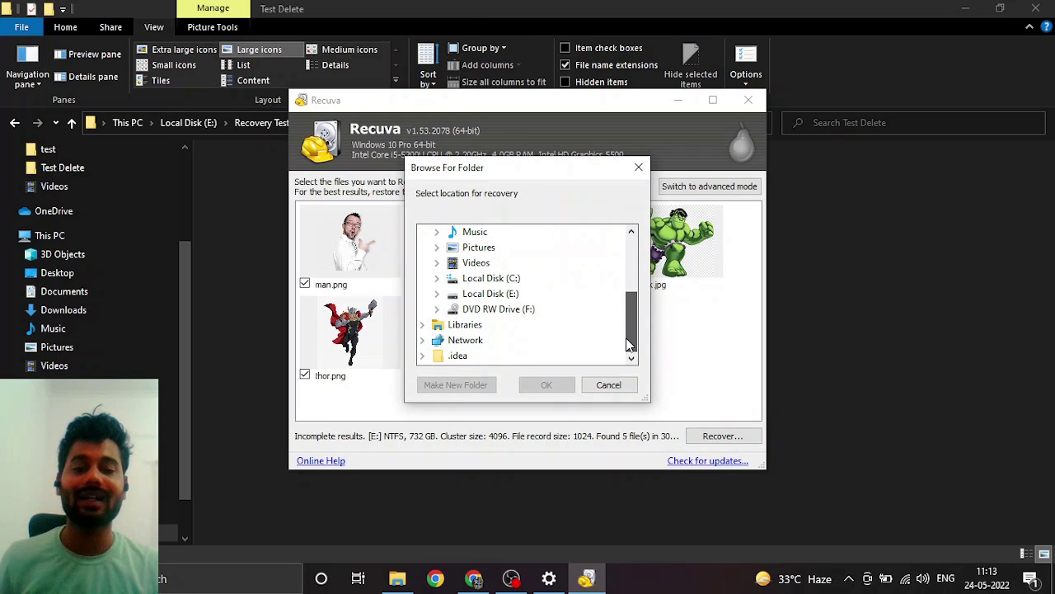
pyautogui.click(506, 298)
pyautogui.scroll(-5, 507, 328)
pyautogui.scroll(-4, 507, 328)
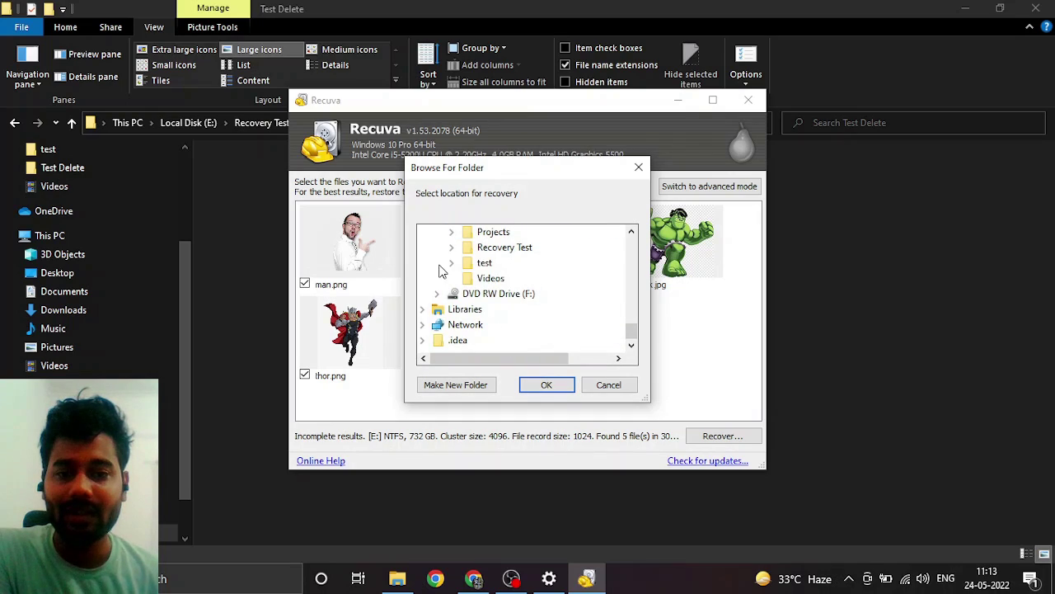
pyautogui.scroll(2, 501, 278)
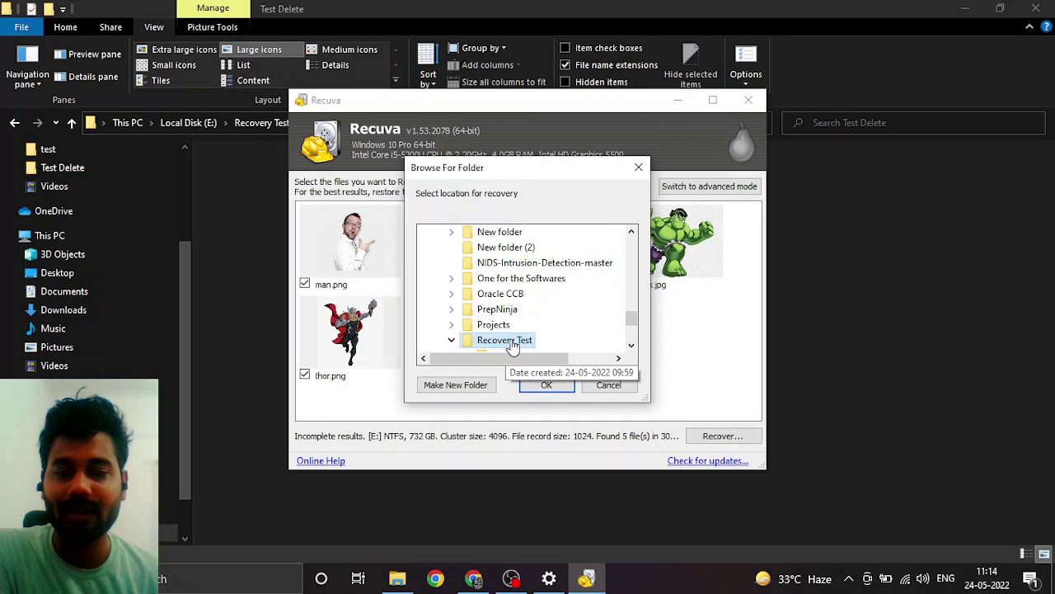
pyautogui.scroll(-2, 512, 344)
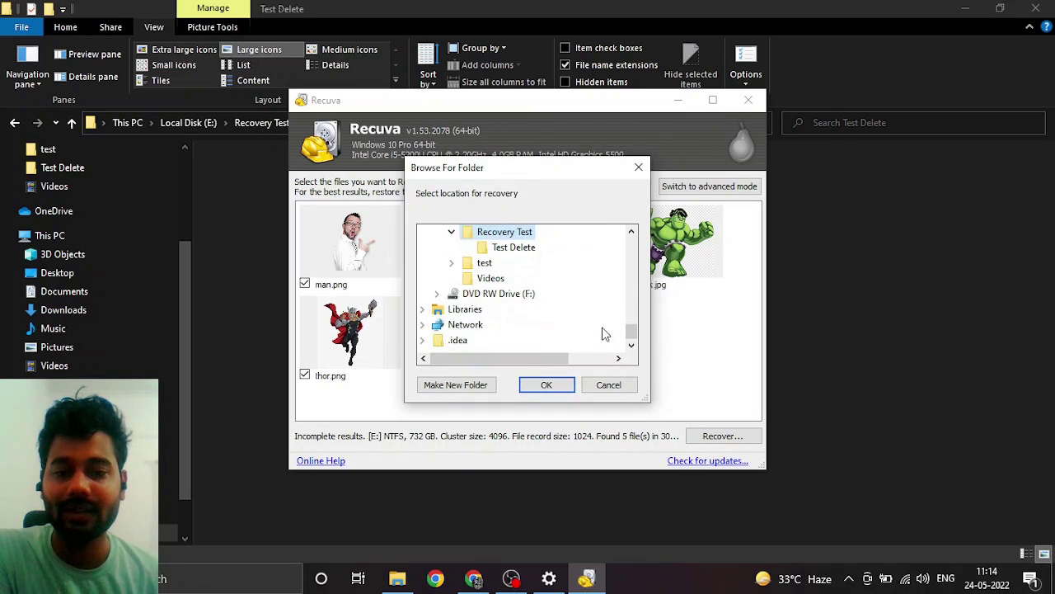
pyautogui.click(504, 248)
pyautogui.click(429, 109)
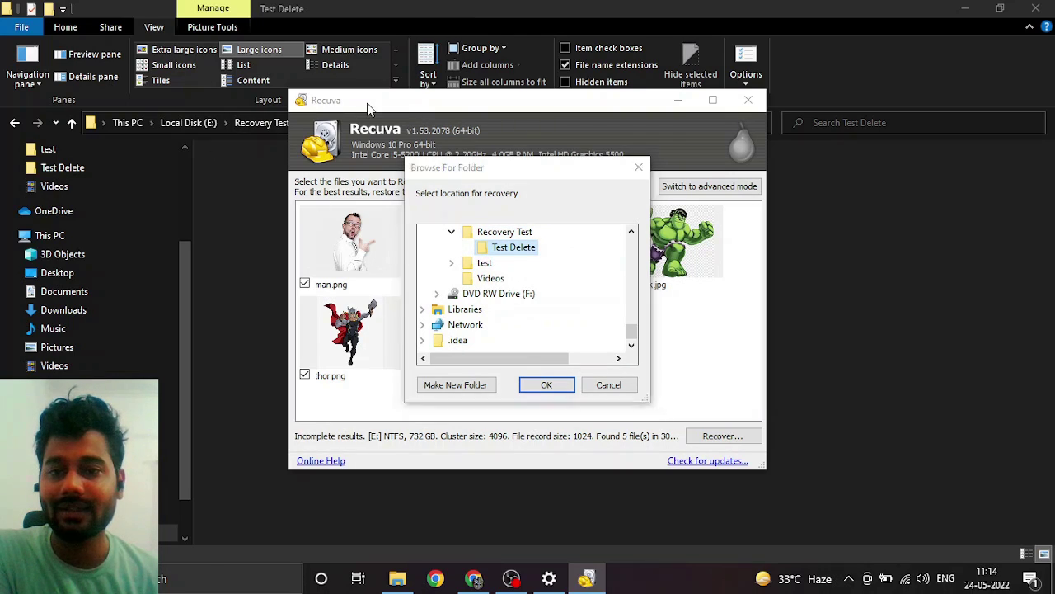
# Step: Run the recovery into the selected folder, accepting the restore to the same drive, and dismiss the completion summary
pyautogui.click(546, 384)
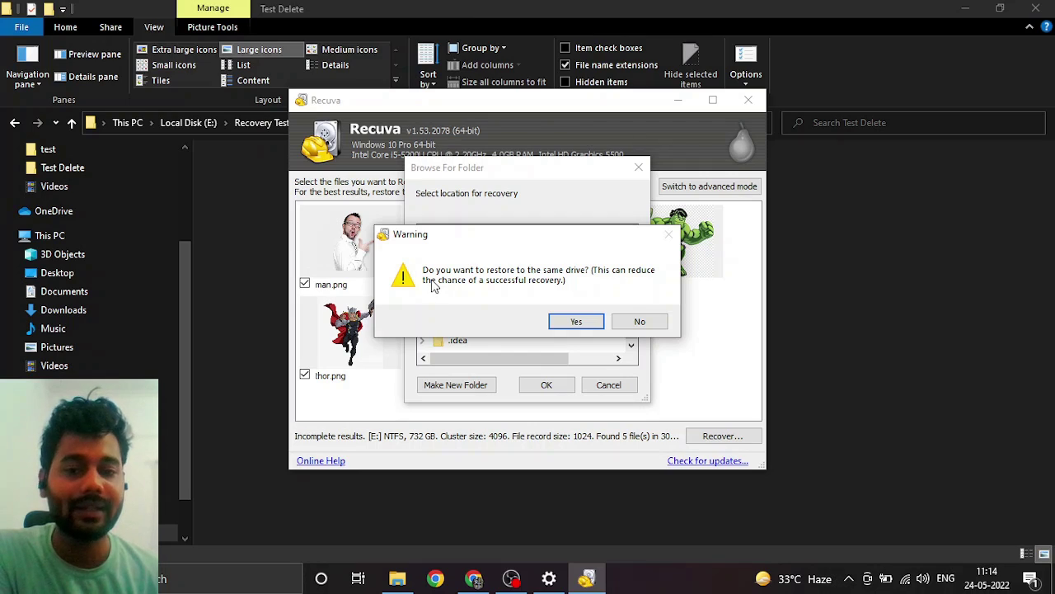
pyautogui.click(577, 323)
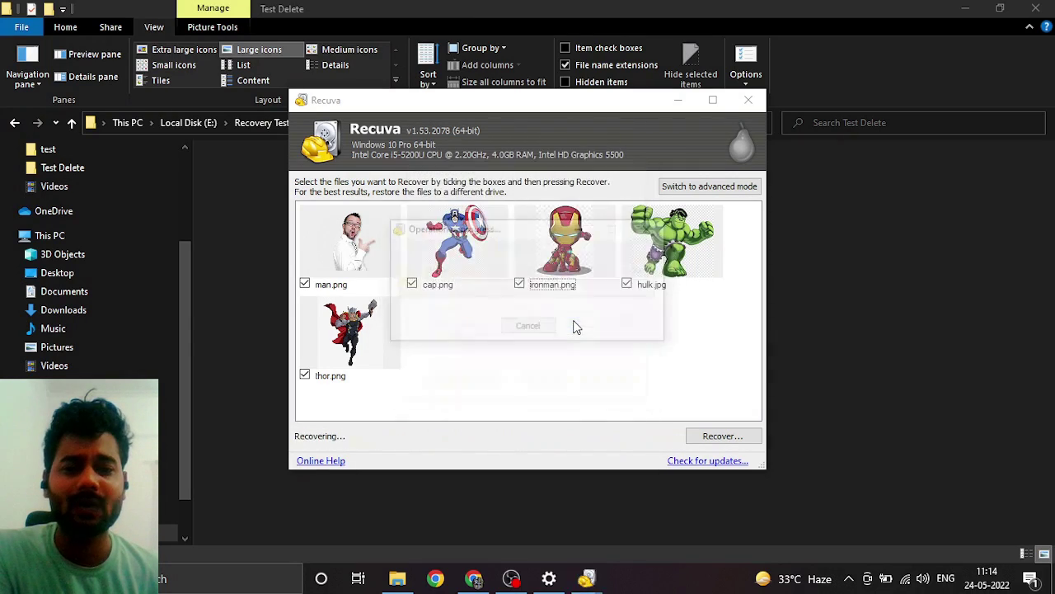
pyautogui.click(642, 410)
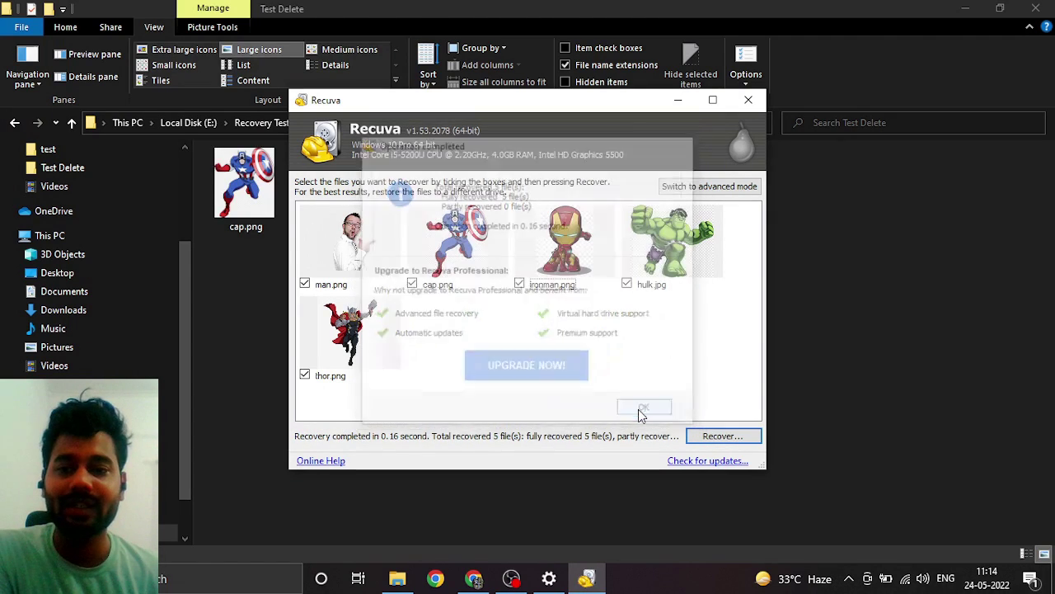
# Step: Minimize the Recuva window and check the recovered images in the Test Delete folder in File Explorer
pyautogui.click(681, 99)
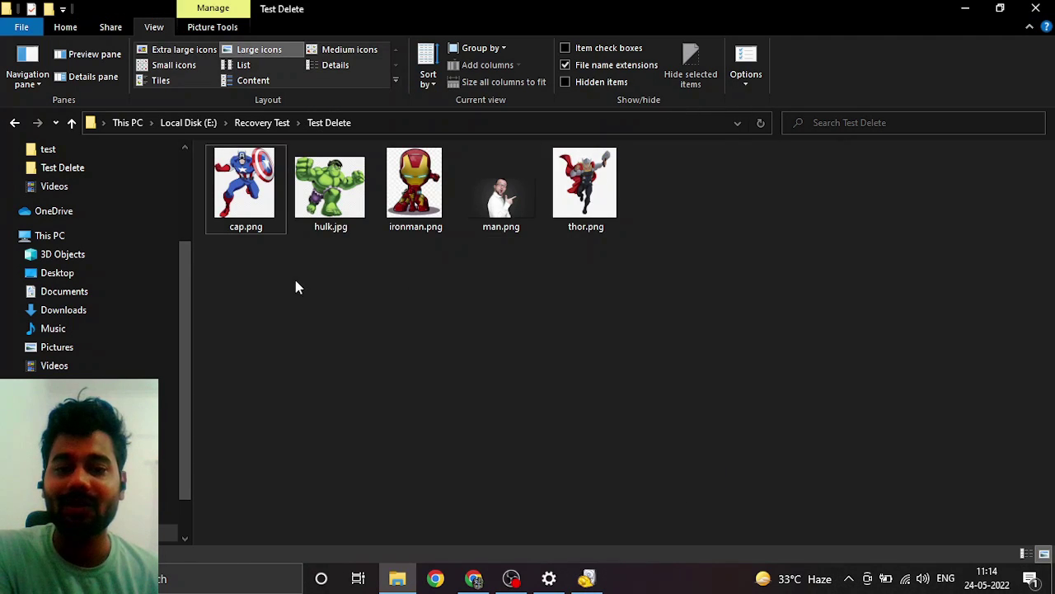
pyautogui.moveTo(231, 260); pyautogui.dragTo(654, 198)
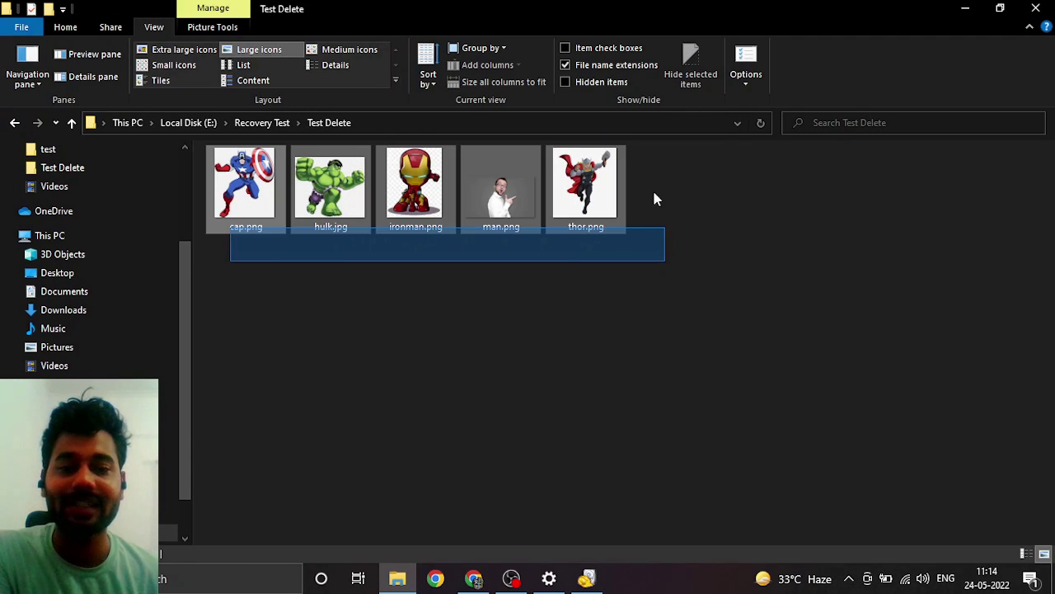
pyautogui.click(742, 246)
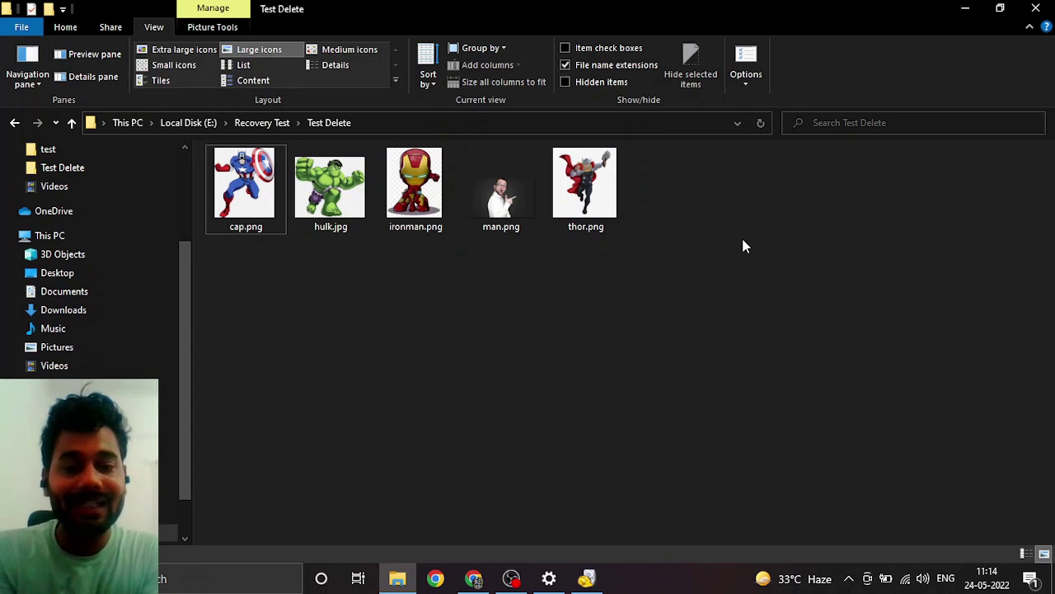